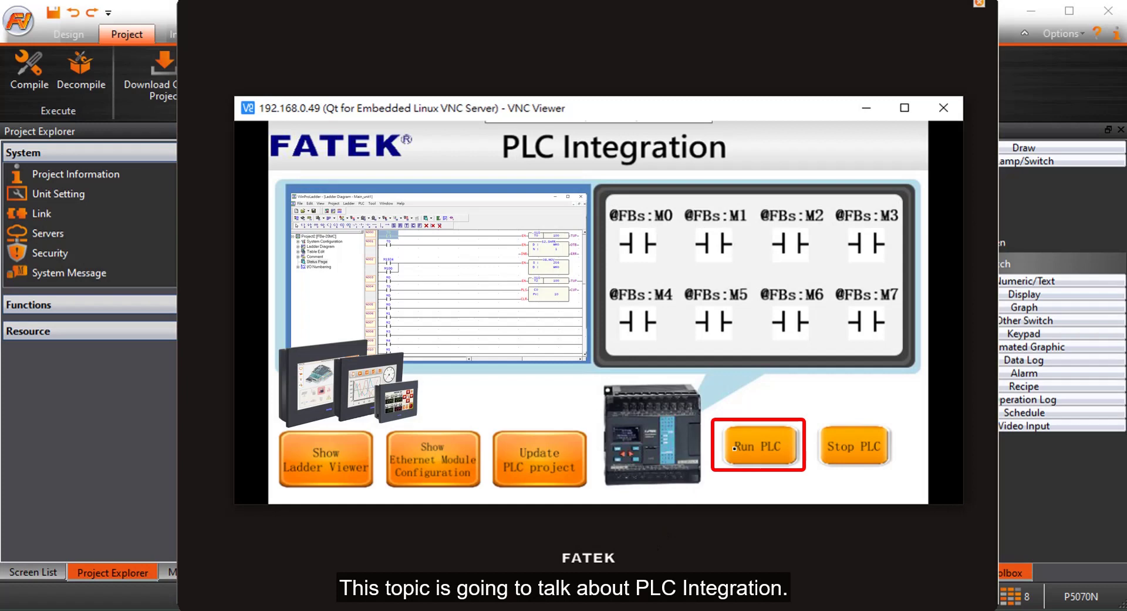
# Step: On the HMI, run then stop the PLC and bring up the ladder viewer's Select Device dialog
pyautogui.click(736, 447)
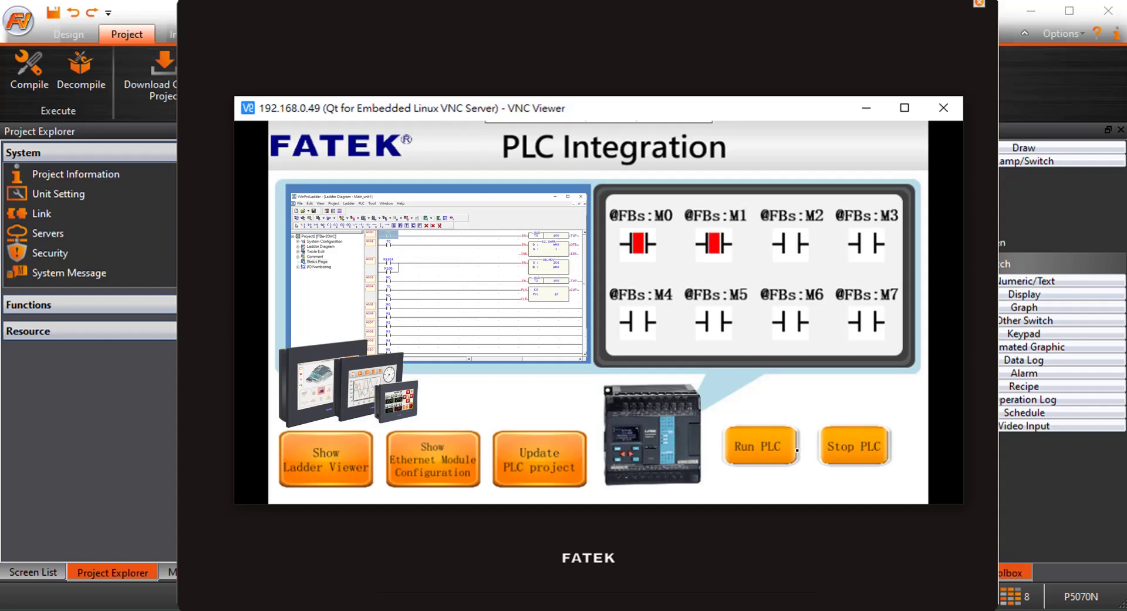
pyautogui.click(854, 446)
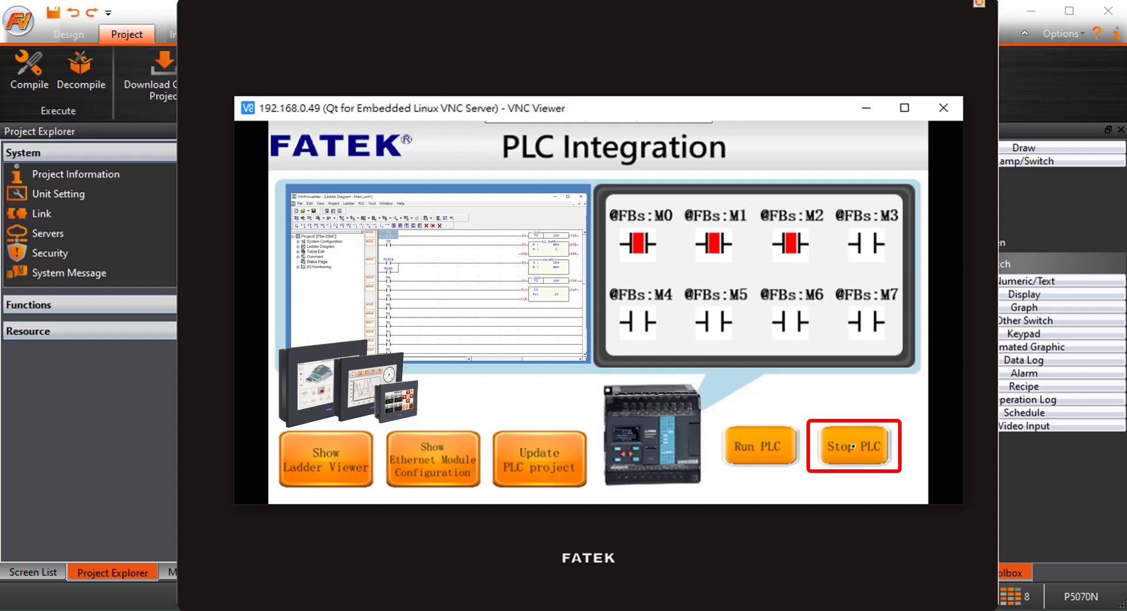
pyautogui.click(335, 469)
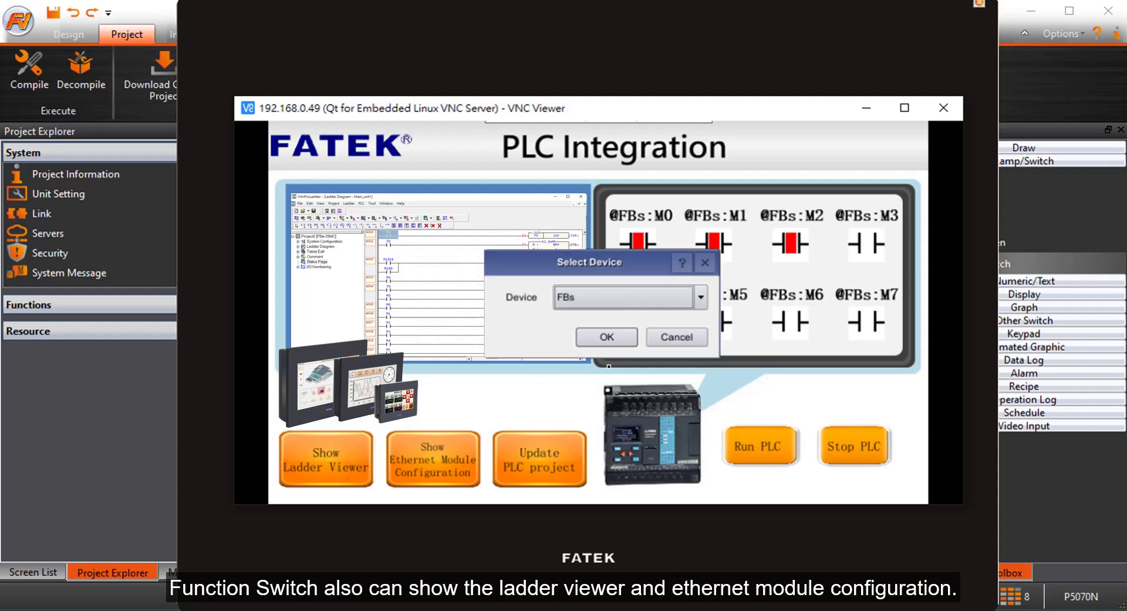
# Step: View the FBs ladder program and scroll down to rungs N003–N006
pyautogui.click(604, 336)
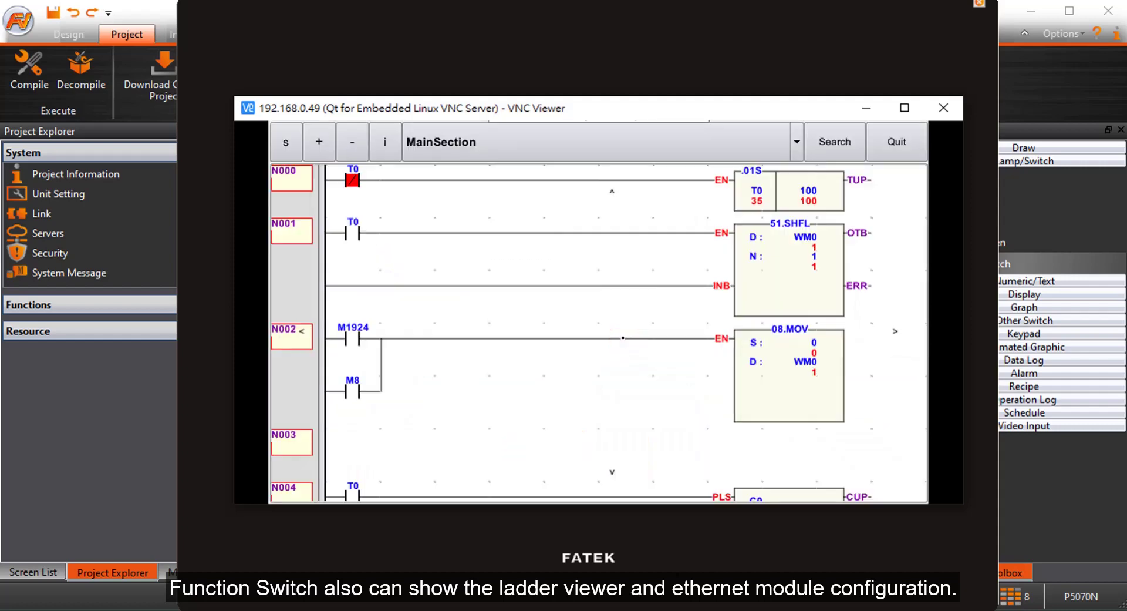
pyautogui.click(612, 471)
pyautogui.click(613, 471)
pyautogui.click(612, 471)
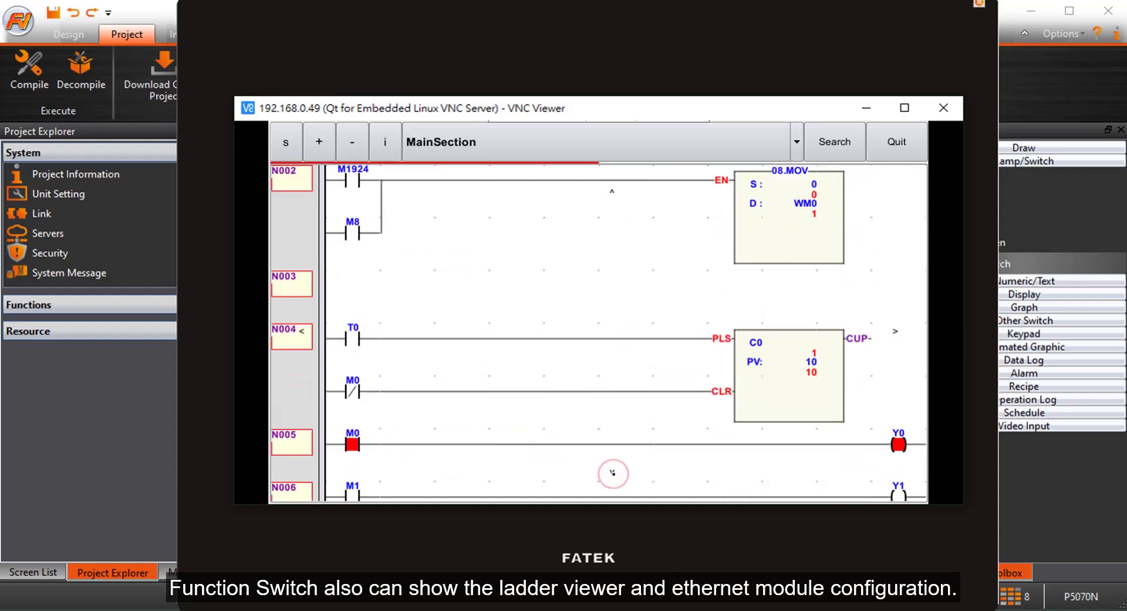
# Step: Quit the ladder viewer, then open the Ethernet module configuration and rescan for modules
pyautogui.click(887, 158)
pyautogui.click(449, 471)
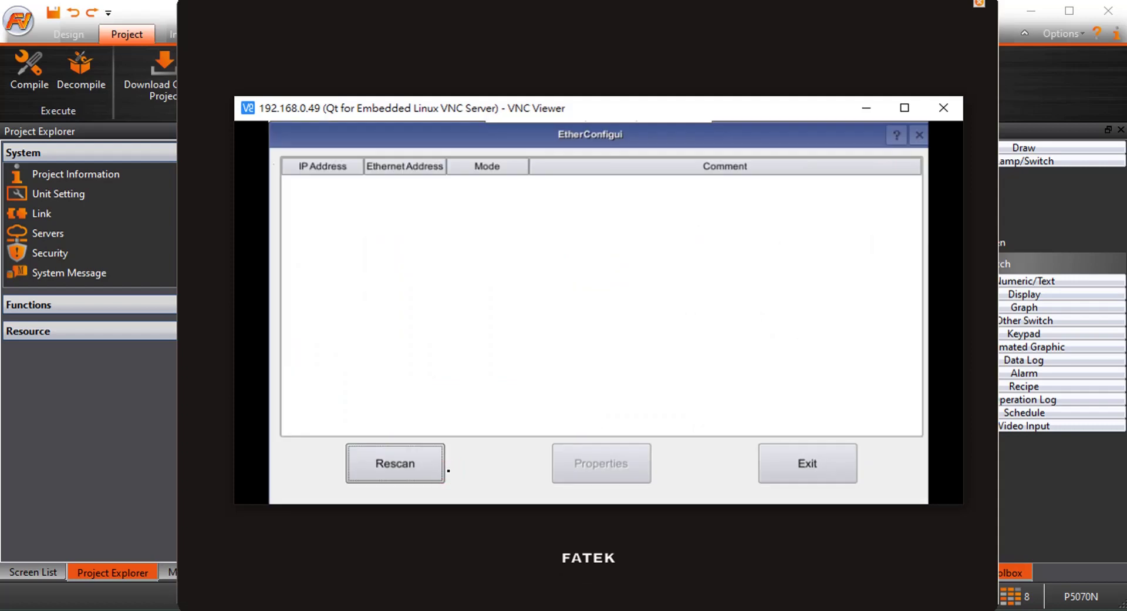
pyautogui.click(809, 470)
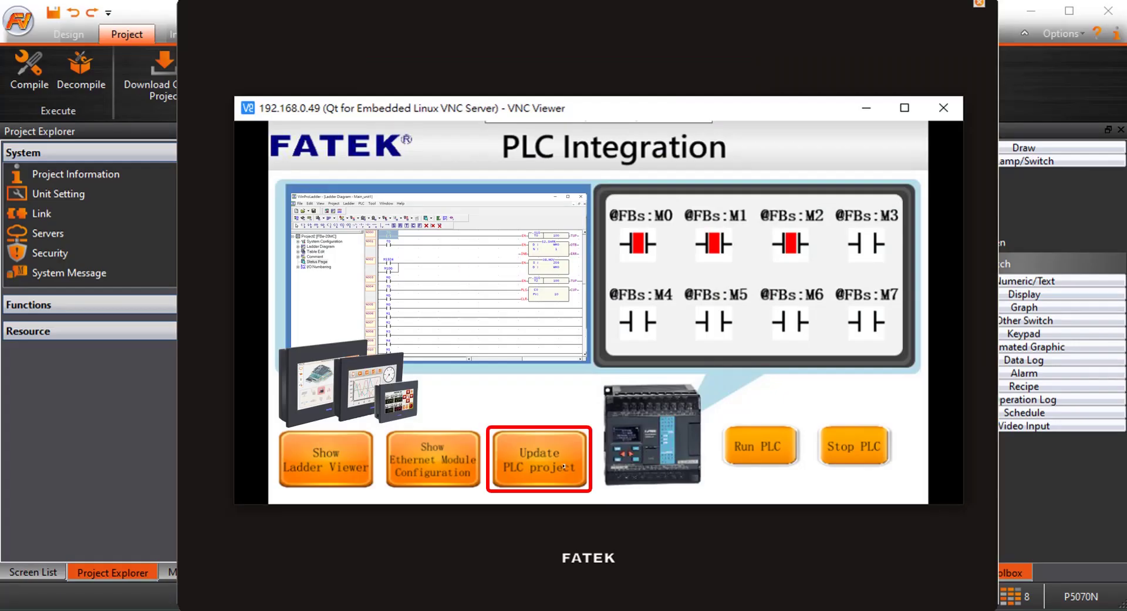
# Step: Update the FBs PLC with 01.pdw from USB, start it running, then stop it
pyautogui.click(564, 467)
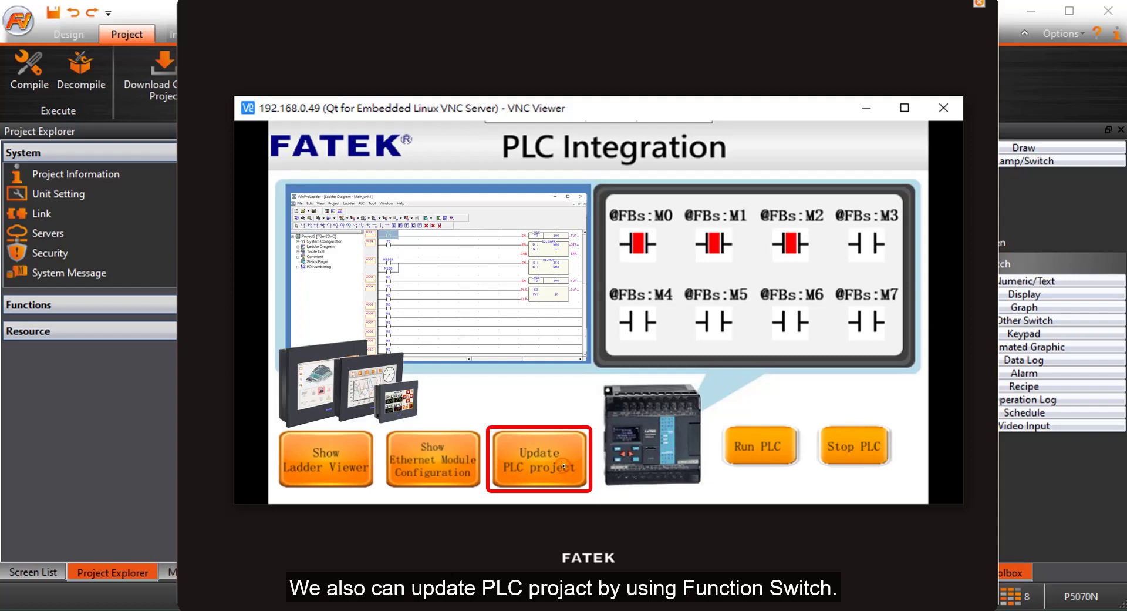
pyautogui.click(492, 279)
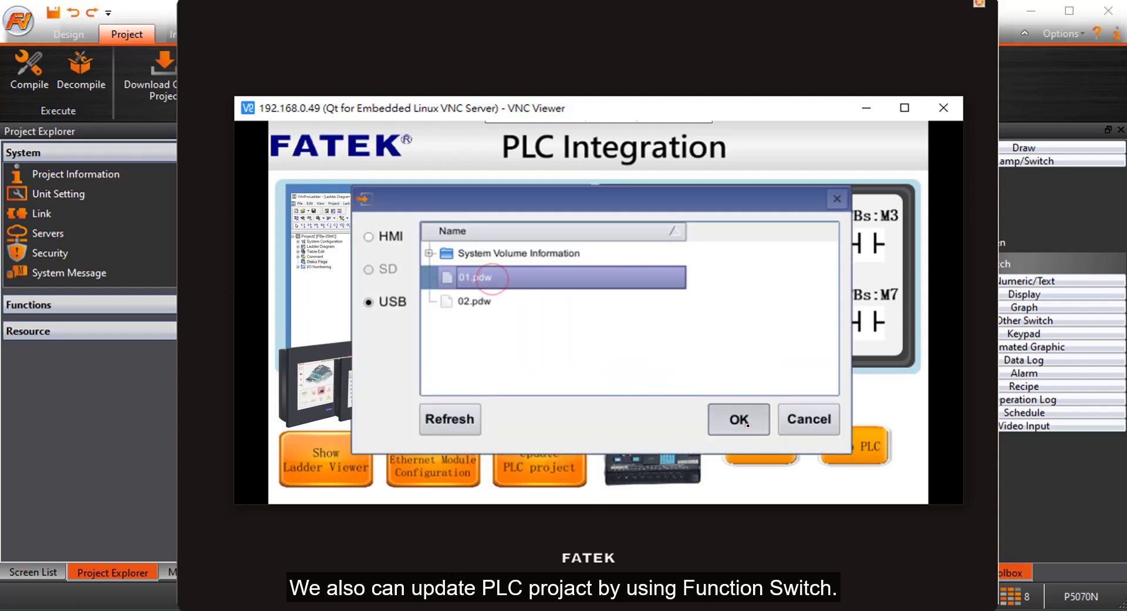
pyautogui.click(741, 420)
pyautogui.click(606, 336)
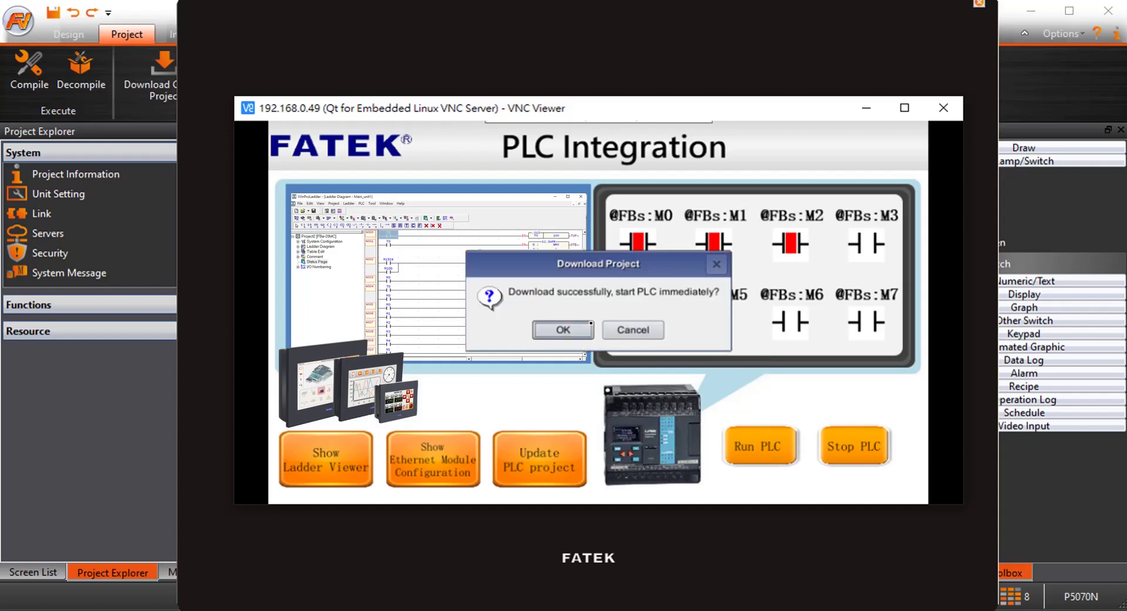
pyautogui.click(590, 322)
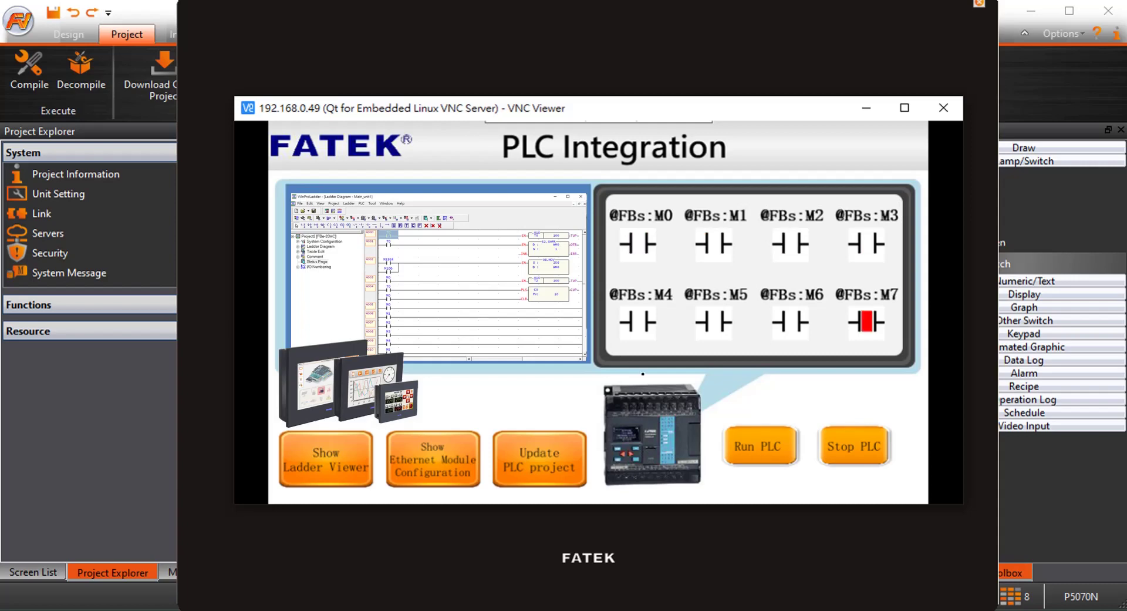
pyautogui.click(872, 460)
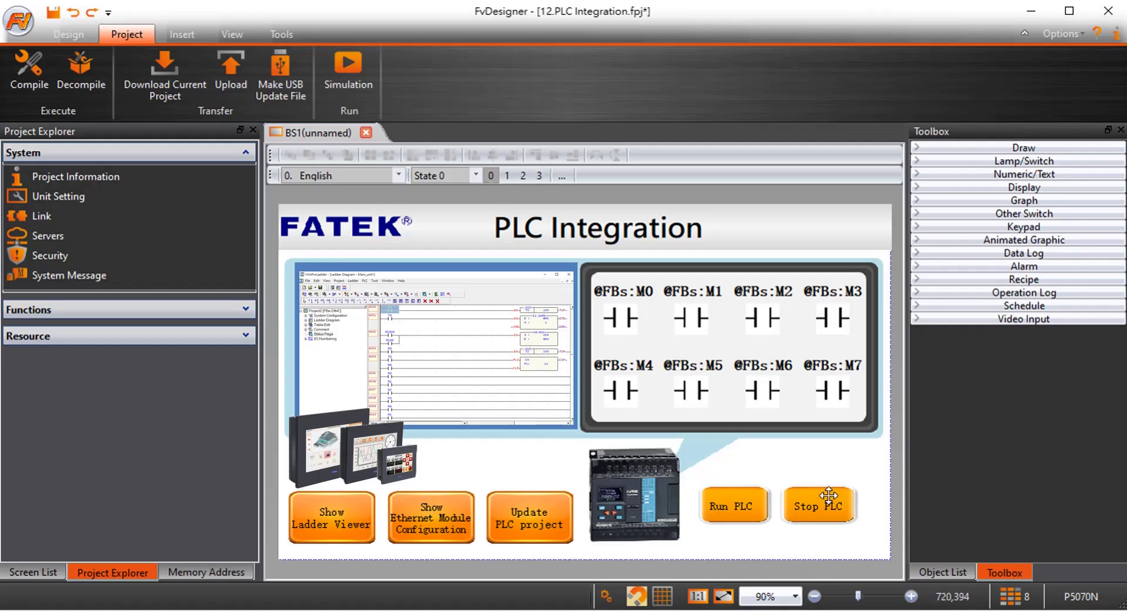
# Step: Delete the Stop PLC button and place a Function Switch right of Run PLC
pyautogui.click(822, 504)
pyautogui.press('Delete')
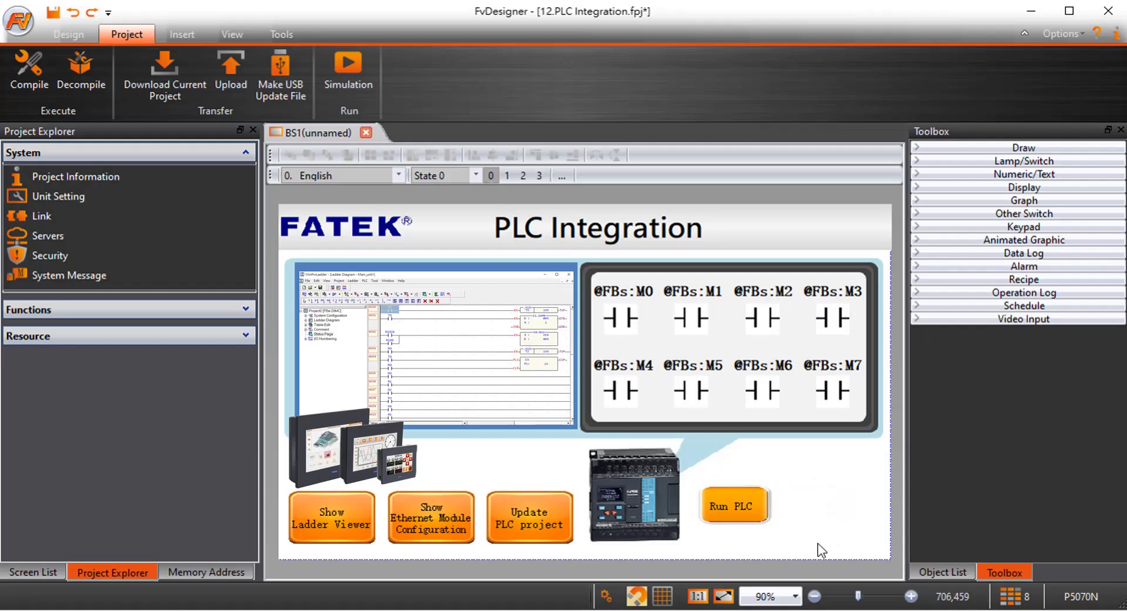
pyautogui.click(1024, 161)
pyautogui.moveTo(942, 263); pyautogui.dragTo(785, 483)
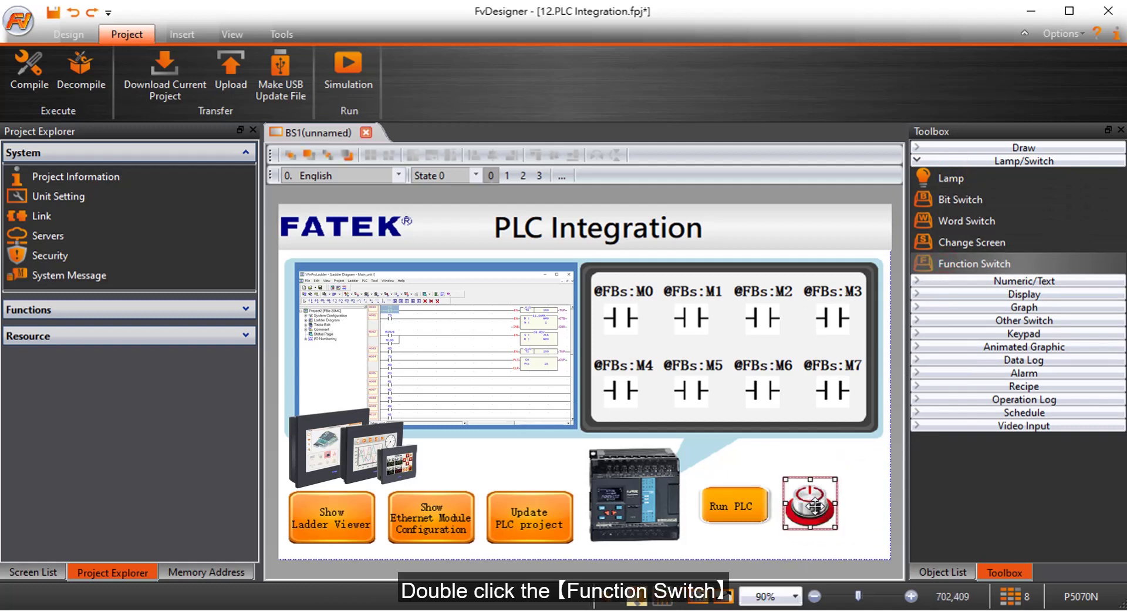
pyautogui.doubleClick(815, 506)
# Step: Try the Show Ladder Viewer, Update PLC Project, Ethernet Configuration and Run PLC functions in turn
pyautogui.click(638, 209)
pyautogui.scroll(-3, 640, 240)
pyautogui.scroll(-3, 638, 239)
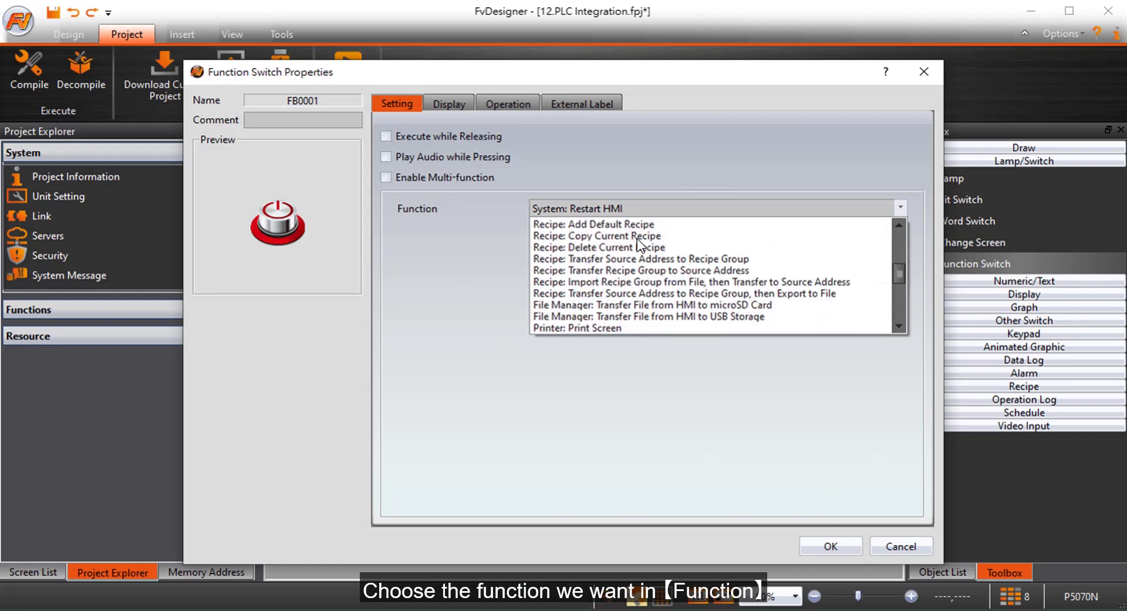
pyautogui.click(601, 316)
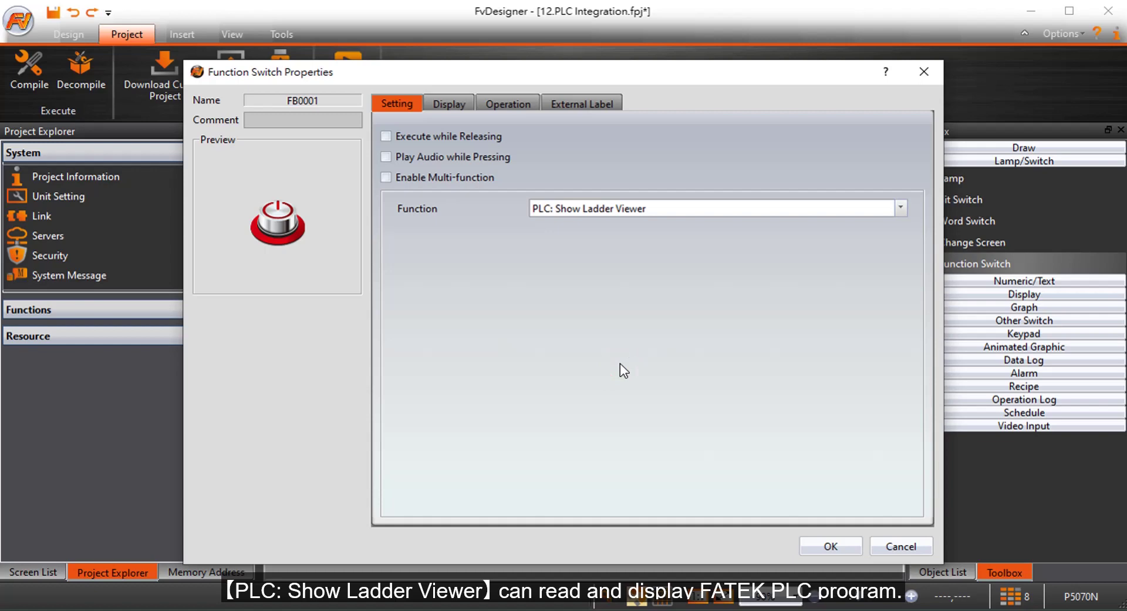
pyautogui.click(587, 206)
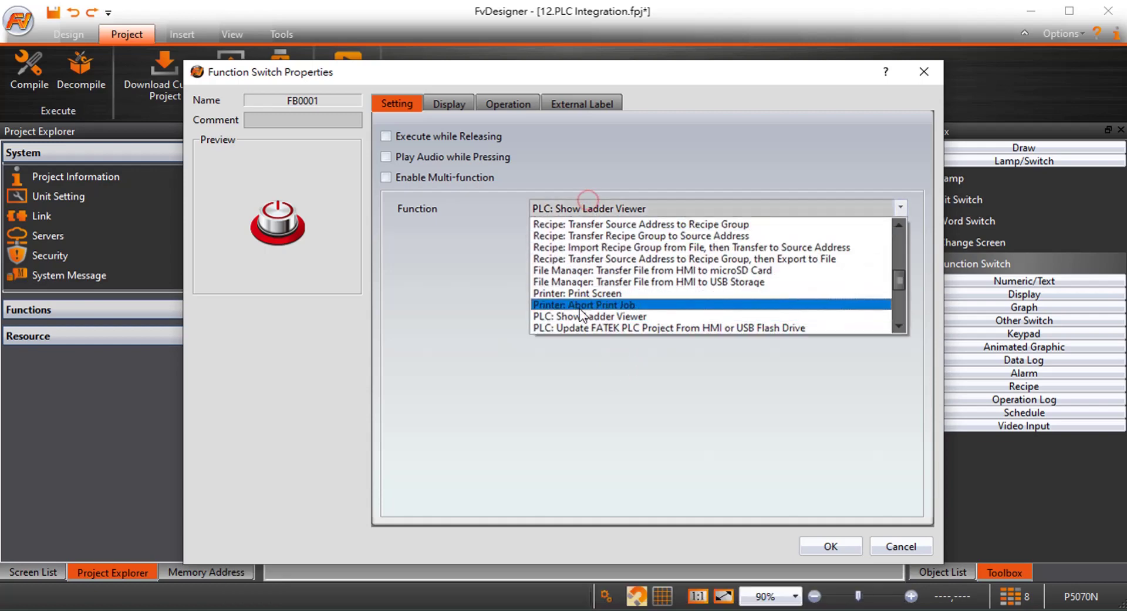
pyautogui.click(587, 327)
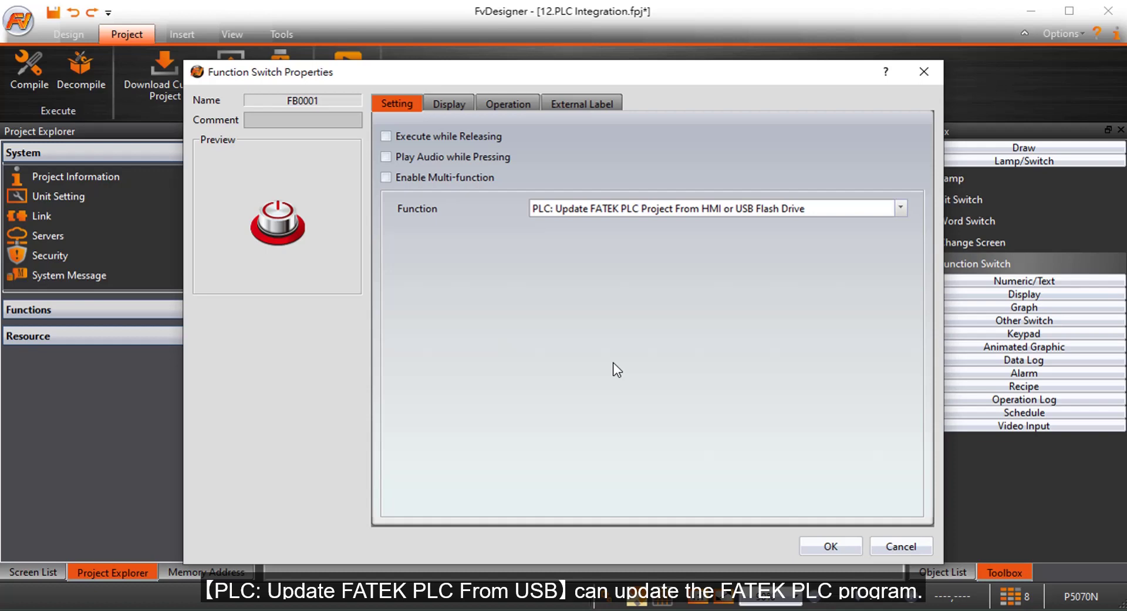
pyautogui.click(562, 208)
pyautogui.scroll(-1, 620, 323)
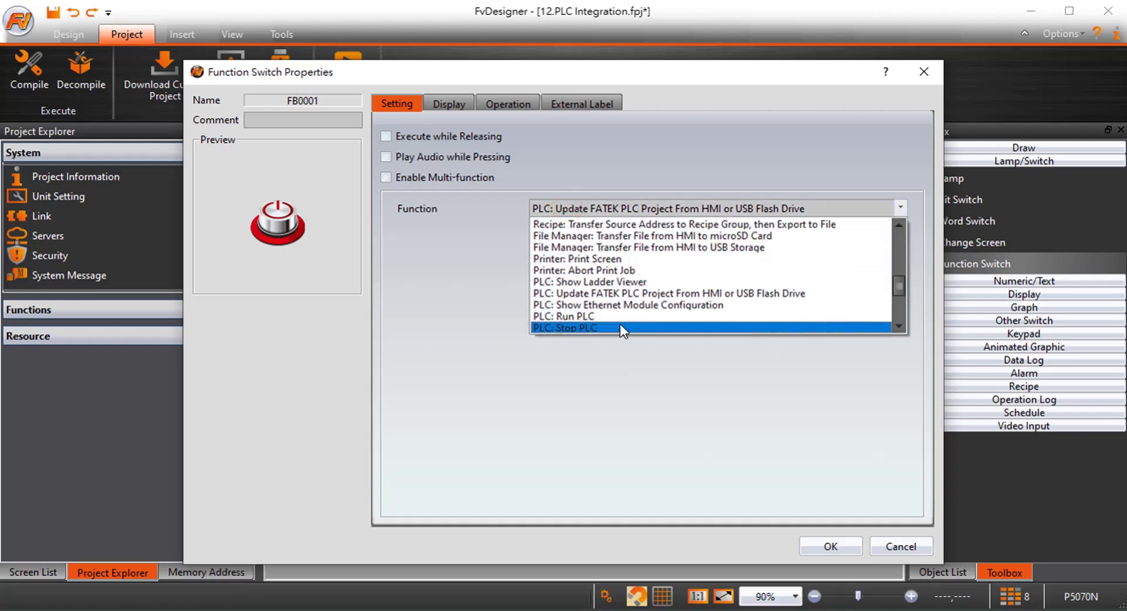
pyautogui.click(611, 304)
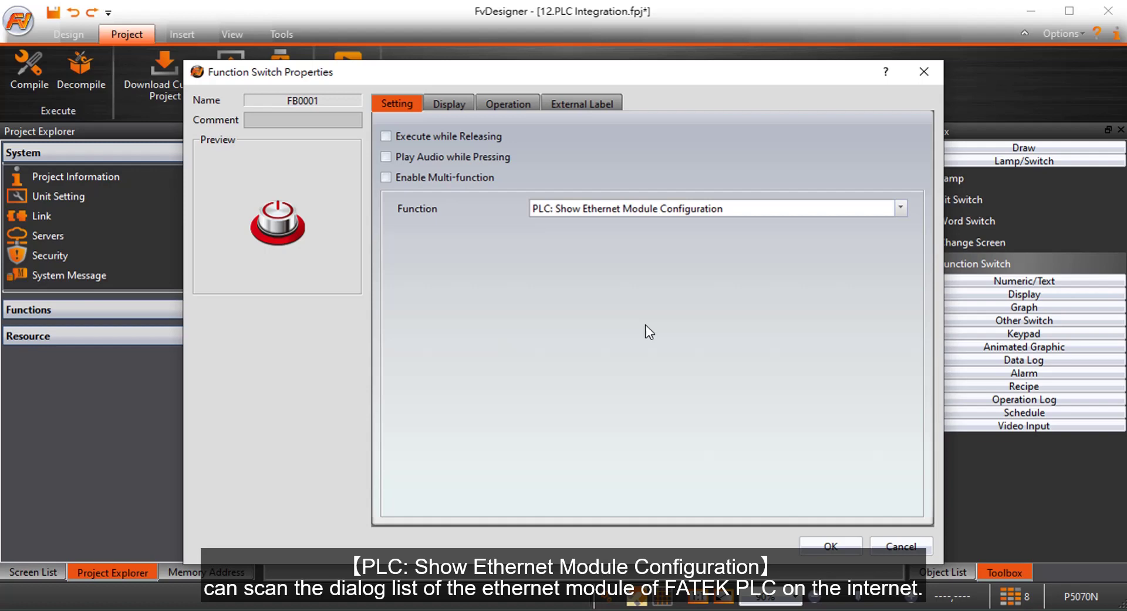
pyautogui.click(643, 207)
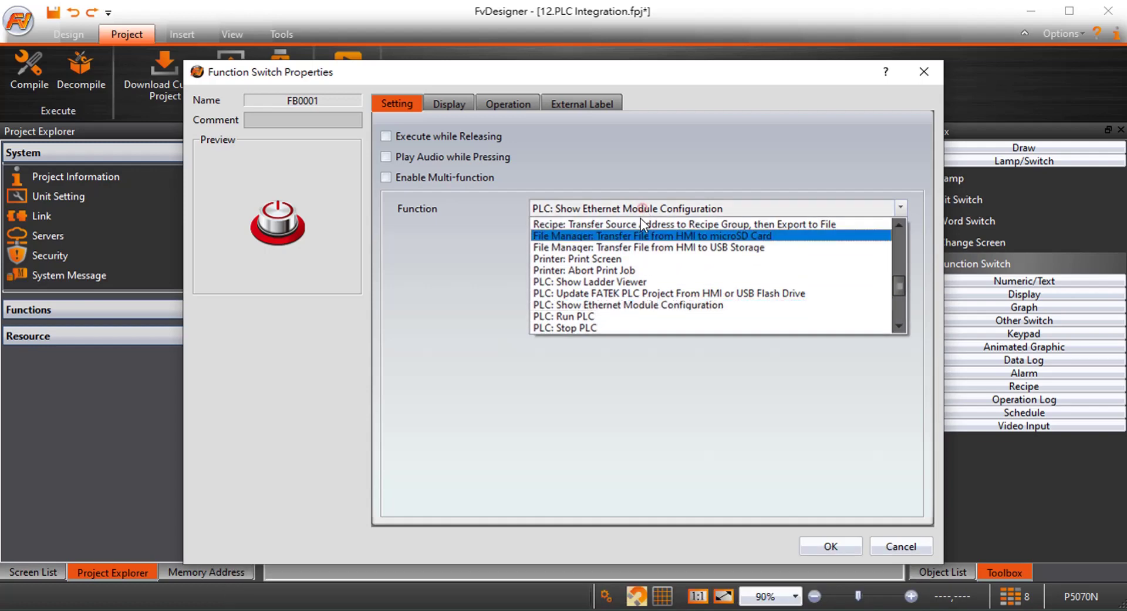
pyautogui.click(587, 316)
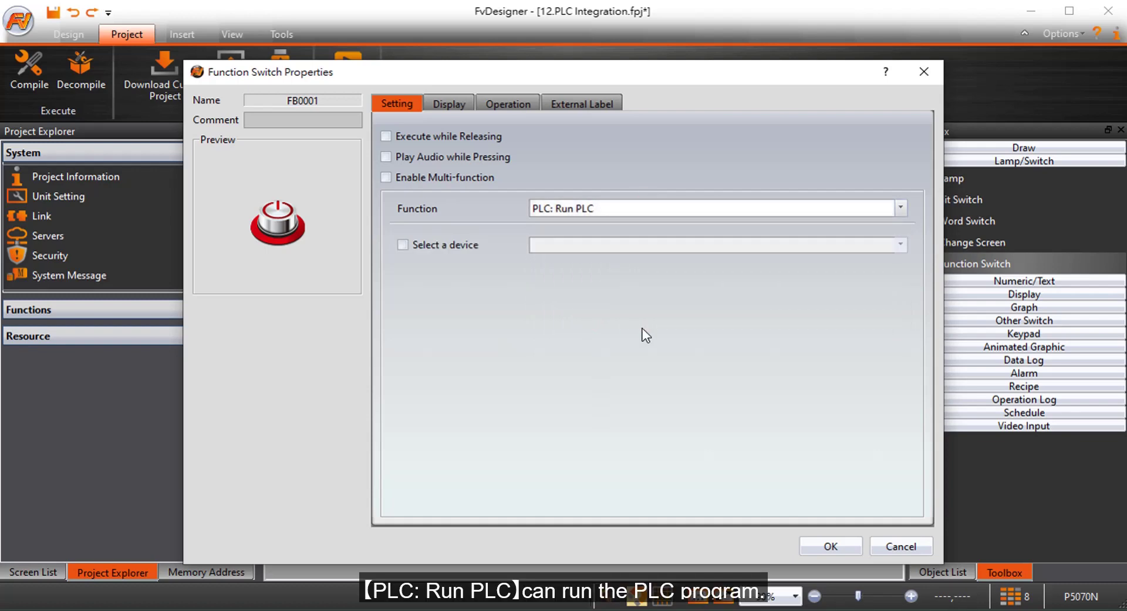
# Step: Set the switch function to PLC: Stop PLC targeting the FBs device, and confirm
pyautogui.click(618, 207)
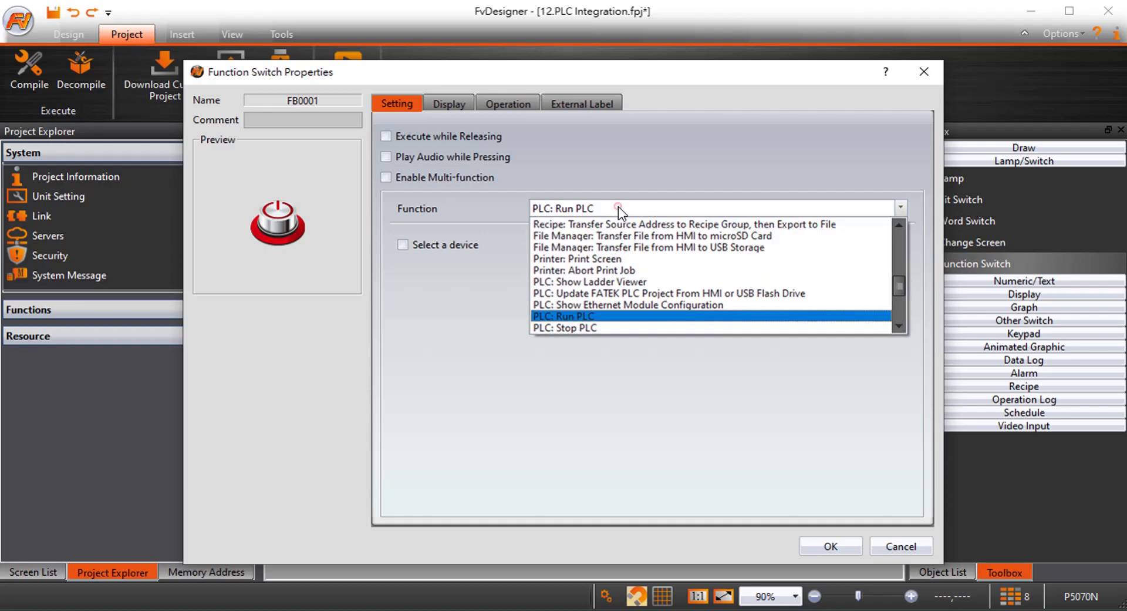
pyautogui.click(607, 327)
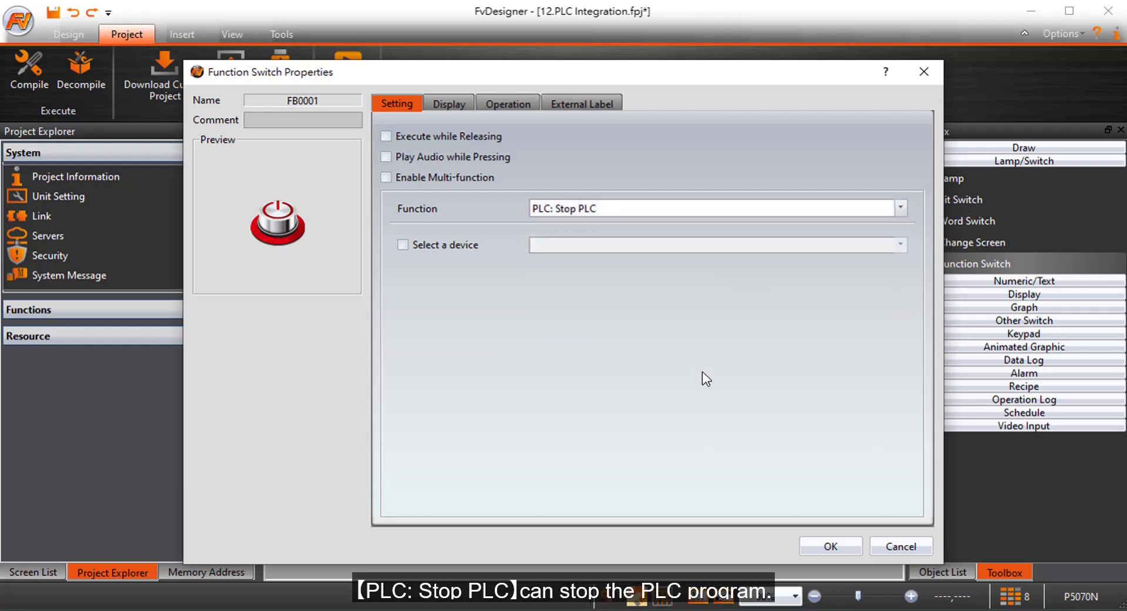
pyautogui.click(464, 245)
pyautogui.click(627, 246)
pyautogui.click(629, 258)
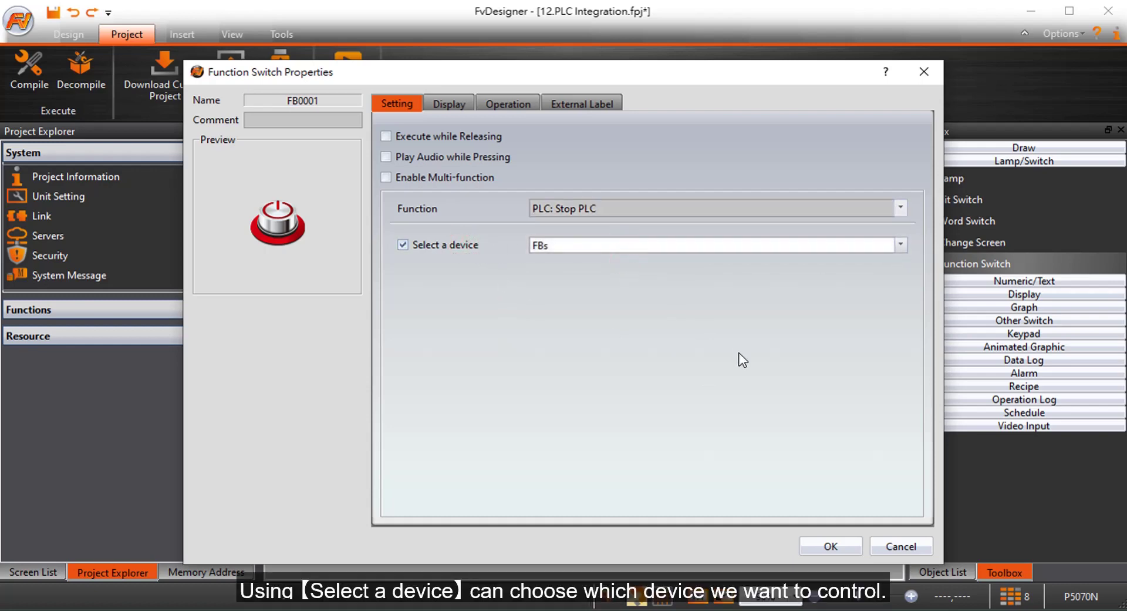
pyautogui.click(839, 547)
# Step: Give the switch an orange button image with black size-16 text reading 'Stop PLC'
pyautogui.doubleClick(810, 509)
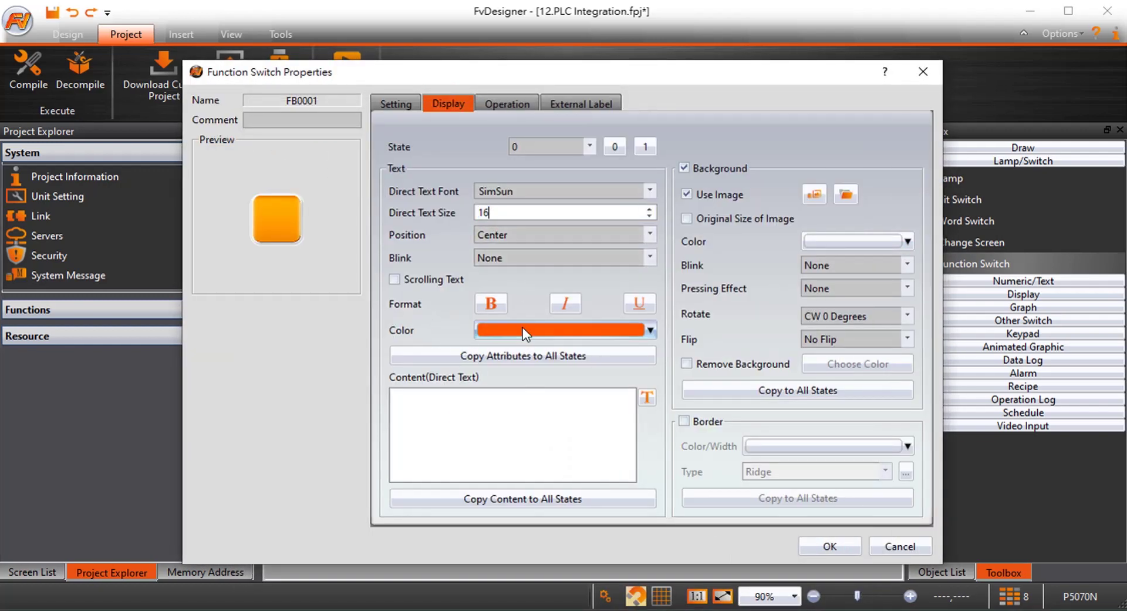
pyautogui.click(430, 439)
pyautogui.write('Stop PLC')
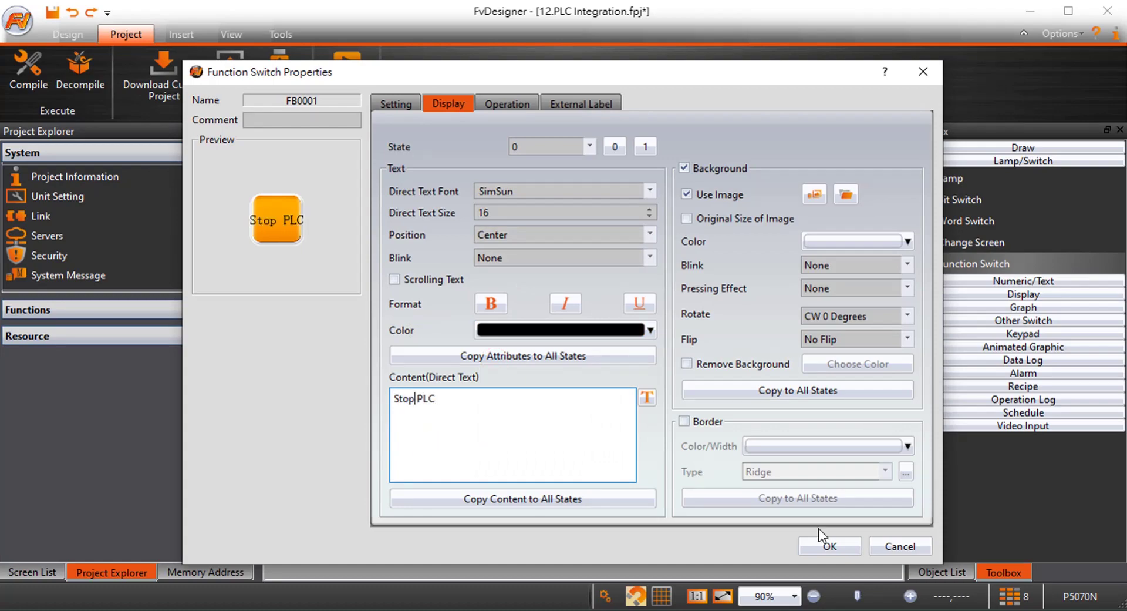
pyautogui.click(825, 543)
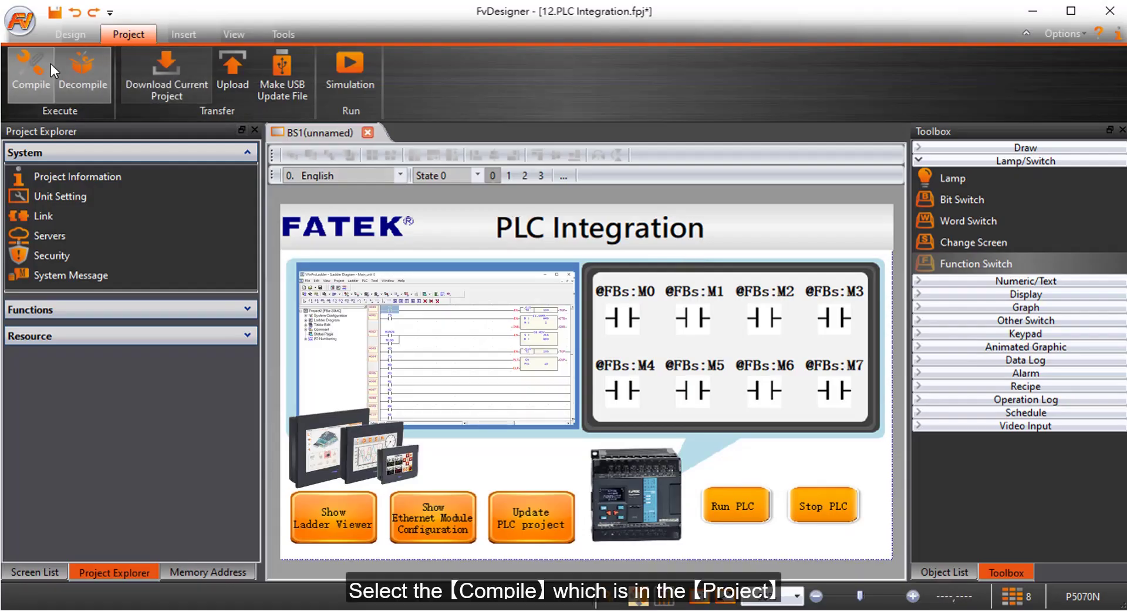
# Step: Save and compile the PLC Integration project, then open Download Current Project
pyautogui.click(35, 70)
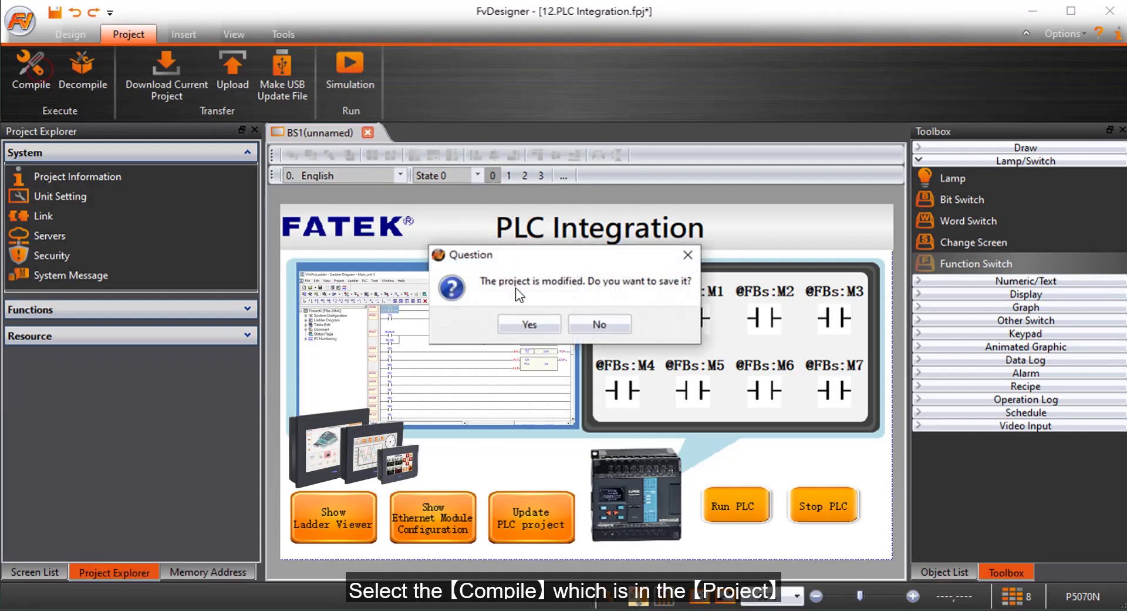
pyautogui.click(528, 324)
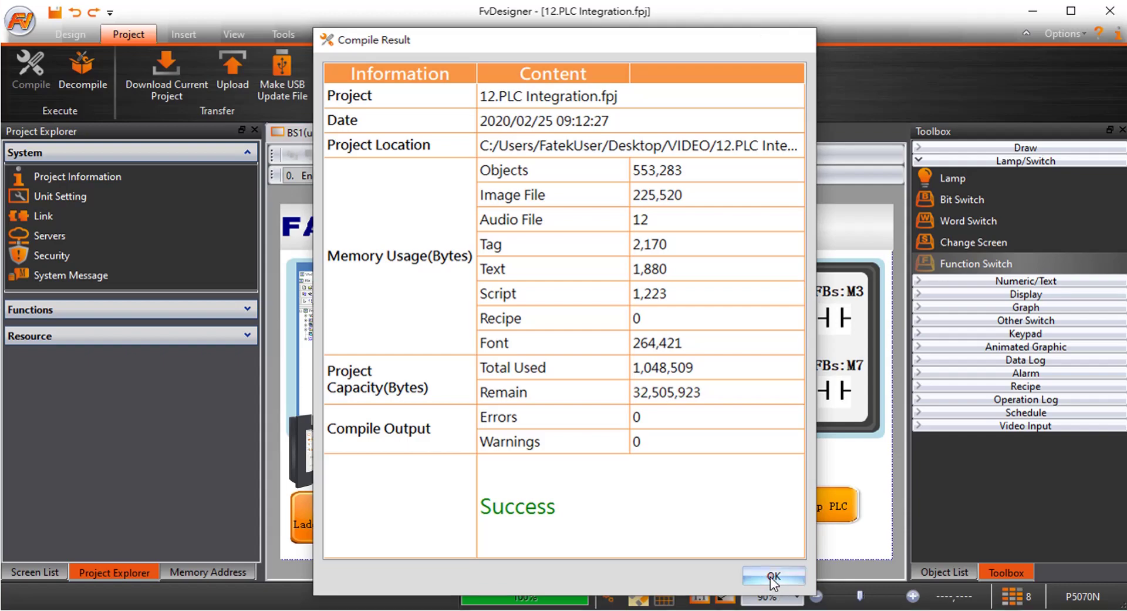
pyautogui.click(774, 577)
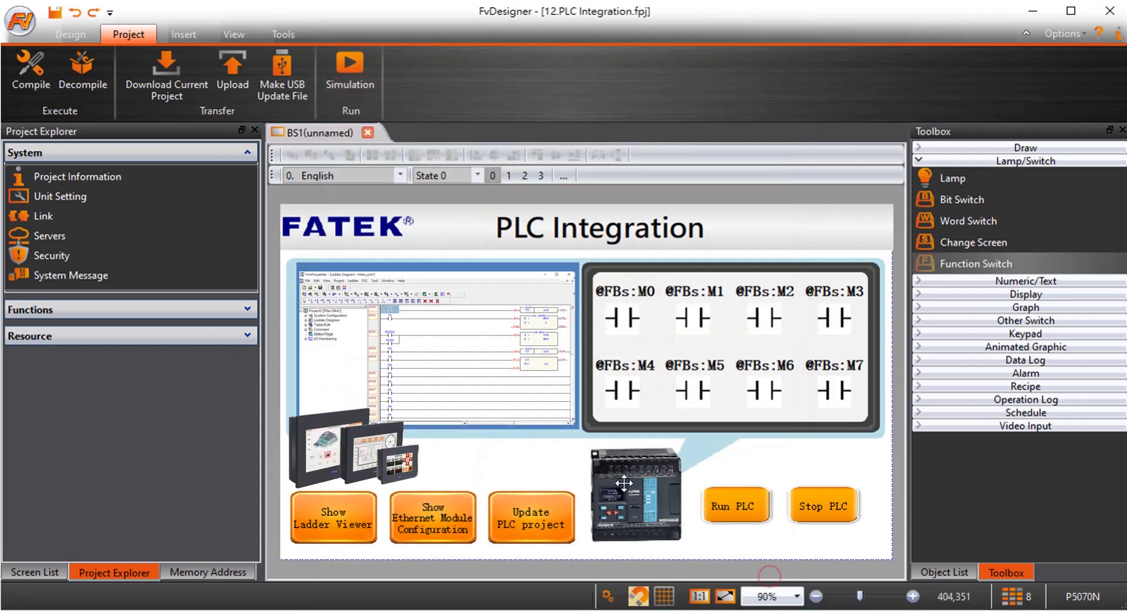
pyautogui.click(175, 93)
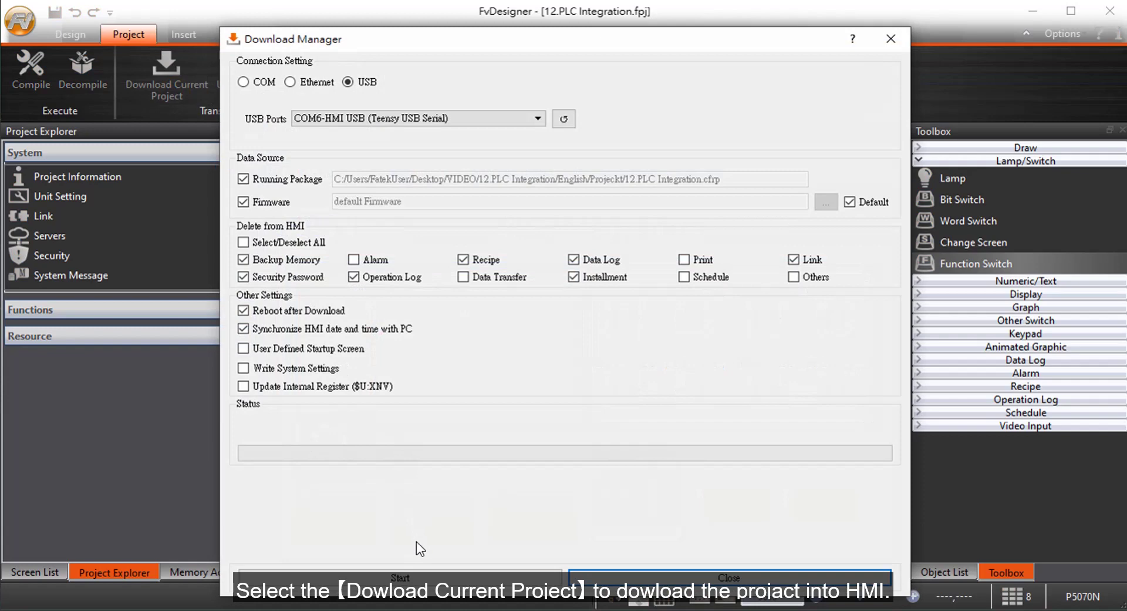
# Step: Run the USB download to the HMI, acknowledge success, and close Download Manager
pyautogui.click(412, 578)
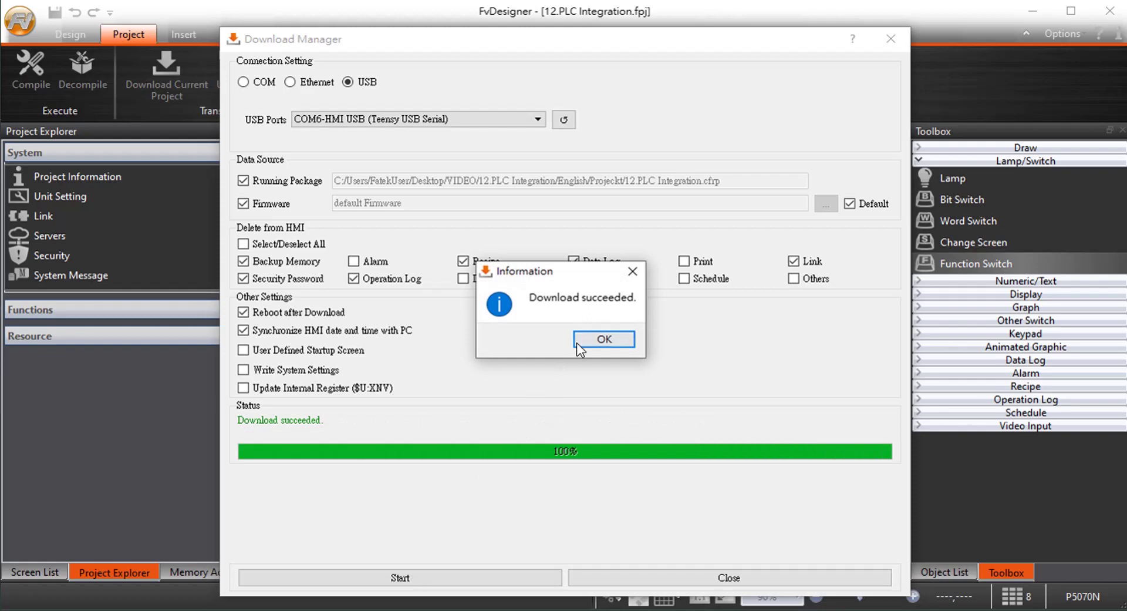
pyautogui.click(596, 341)
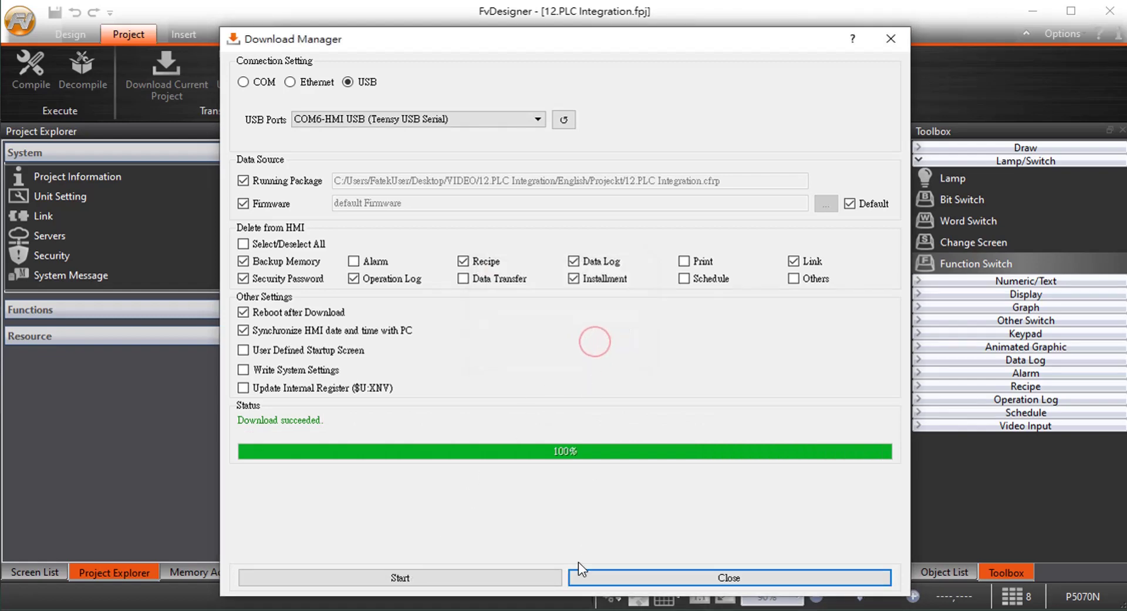
pyautogui.click(607, 576)
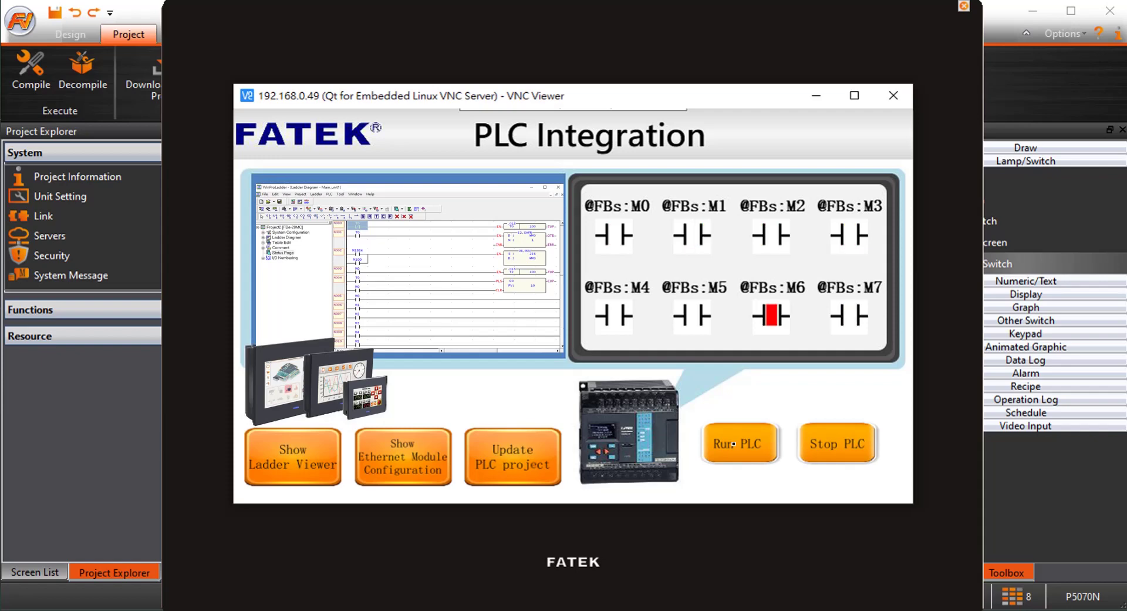
# Step: Stop the PLC on the HMI, view the FBs ladder down to rung N005, then quit
pyautogui.click(843, 445)
pyautogui.click(282, 449)
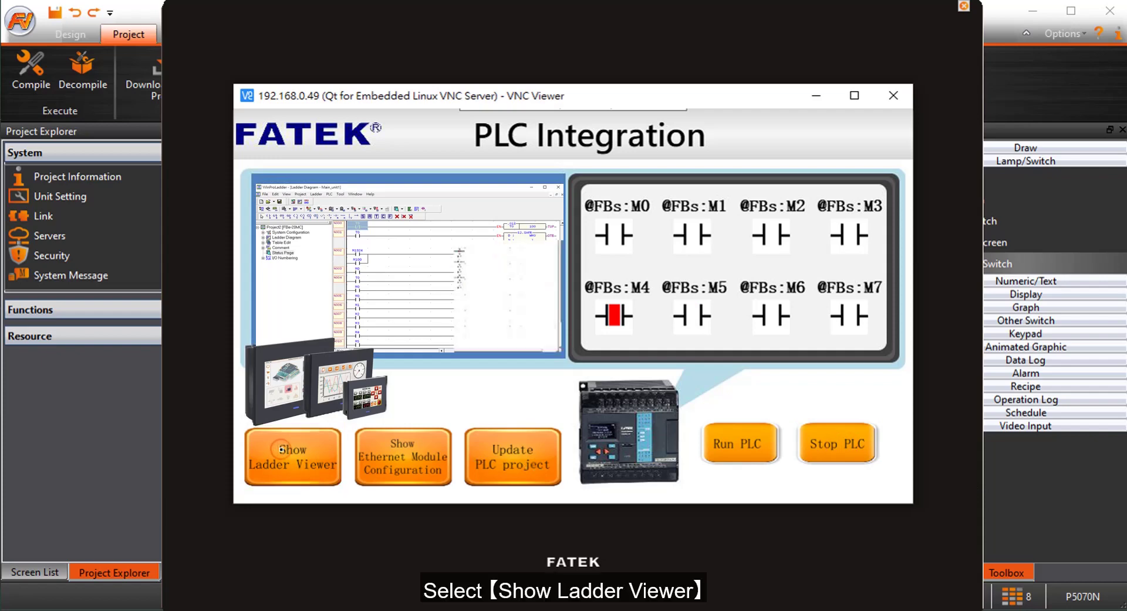
pyautogui.click(583, 333)
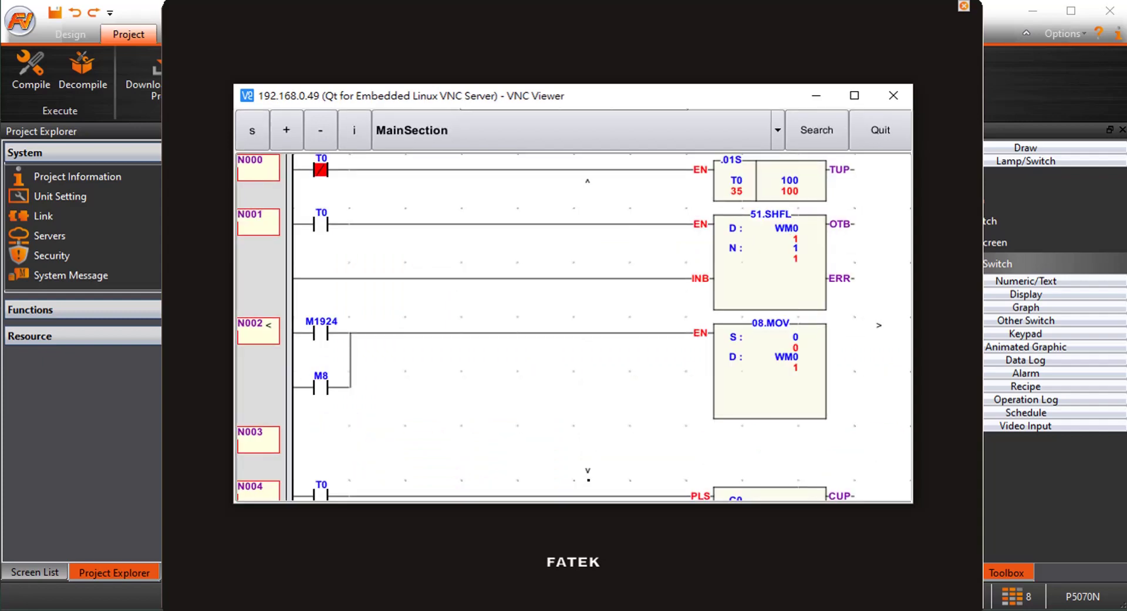
pyautogui.click(587, 476)
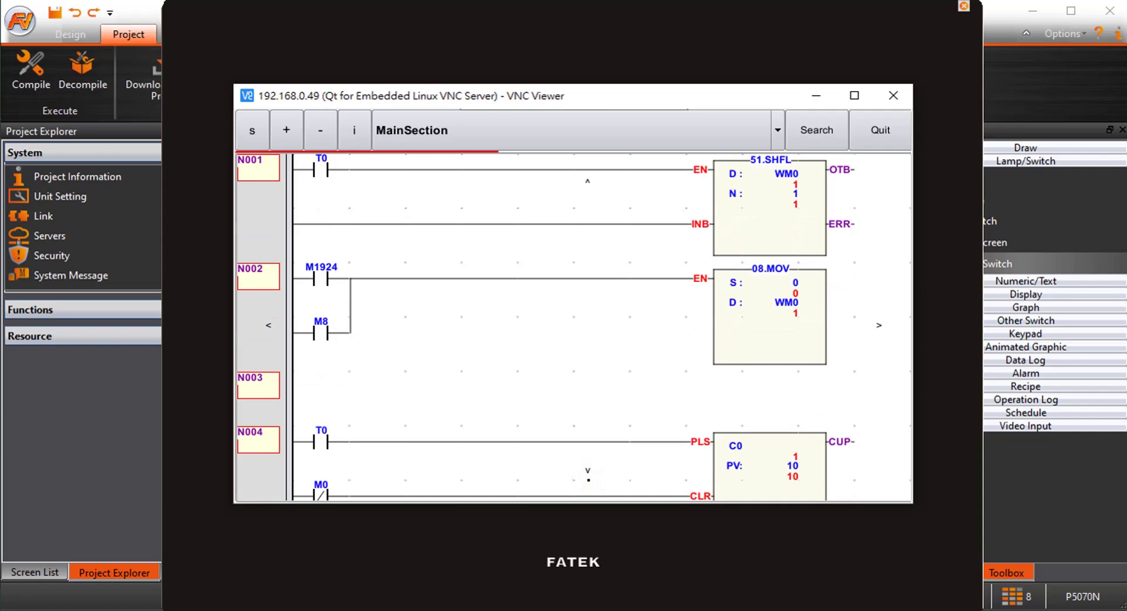
pyautogui.click(588, 475)
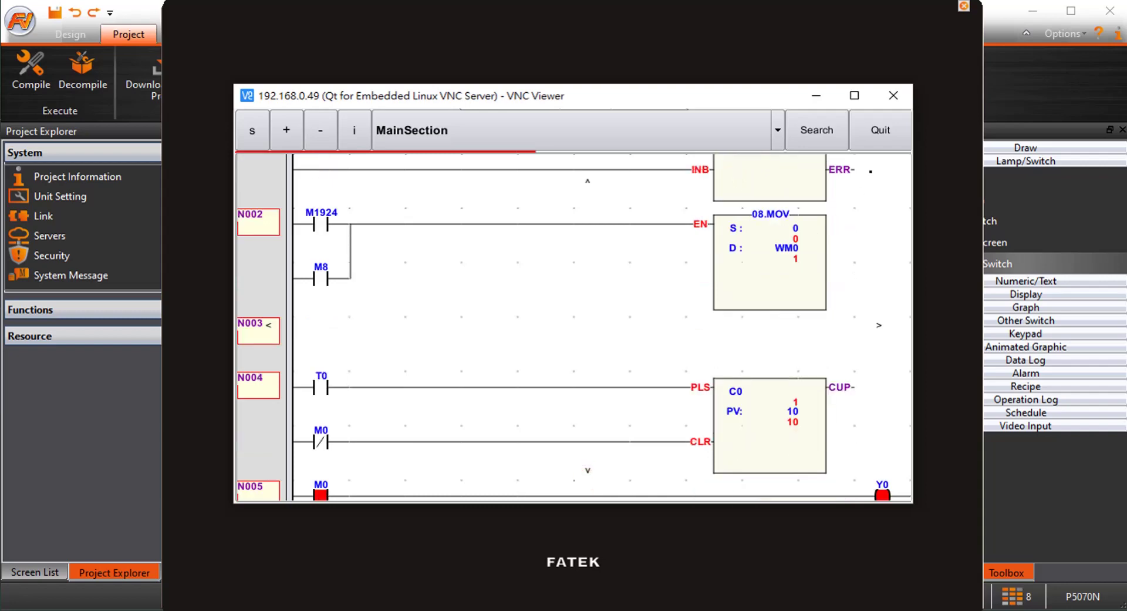
pyautogui.click(879, 131)
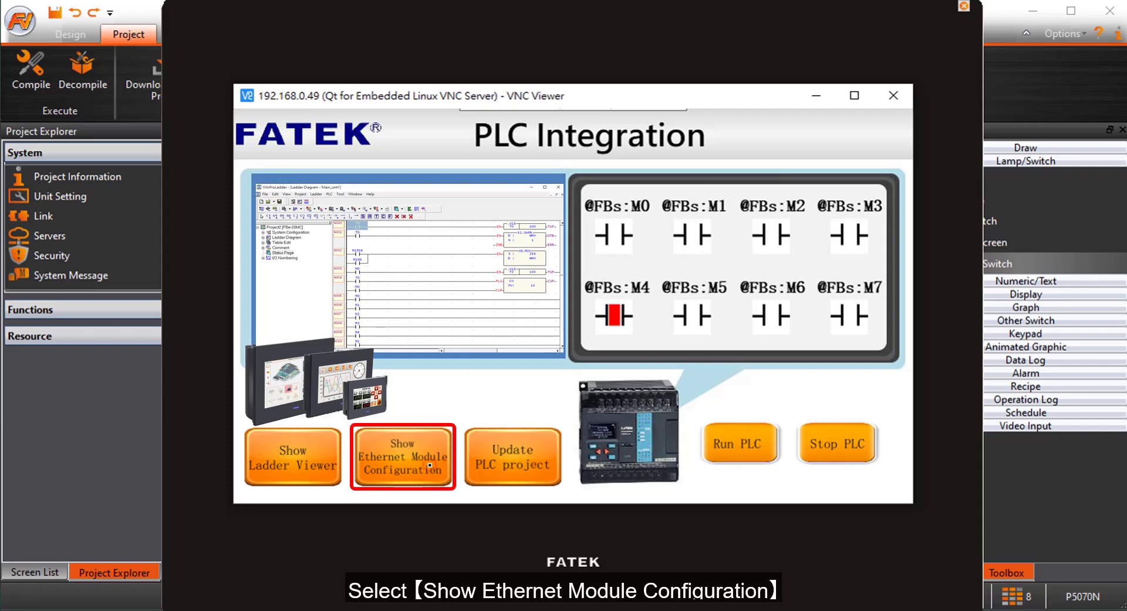
# Step: Check then exit Ethernet configuration, then load 02.pdw from USB into the PLC and run it
pyautogui.click(430, 465)
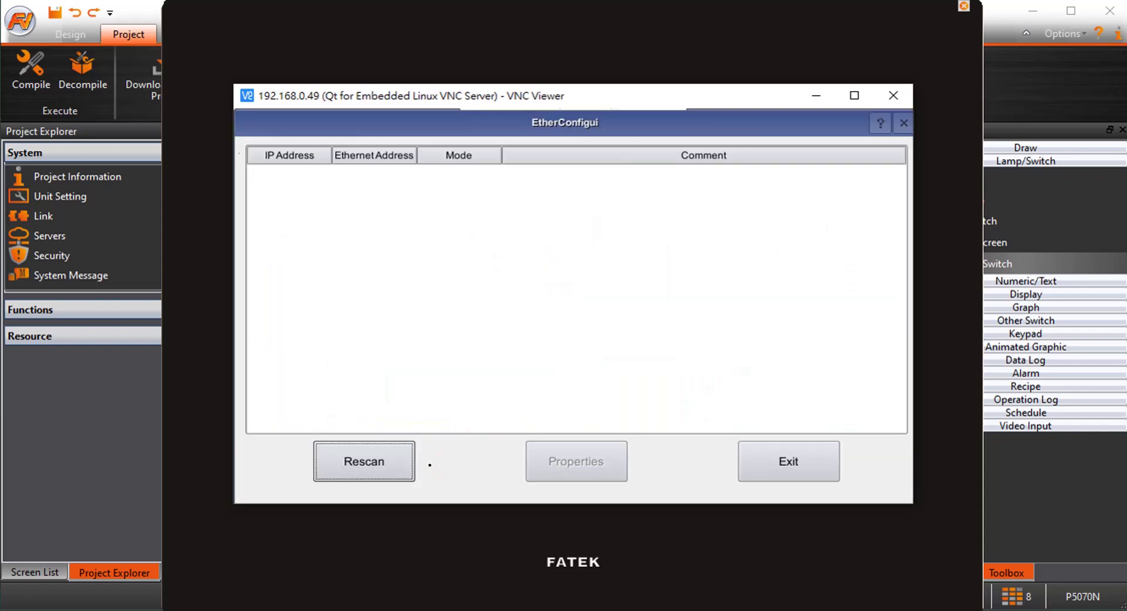
pyautogui.click(801, 465)
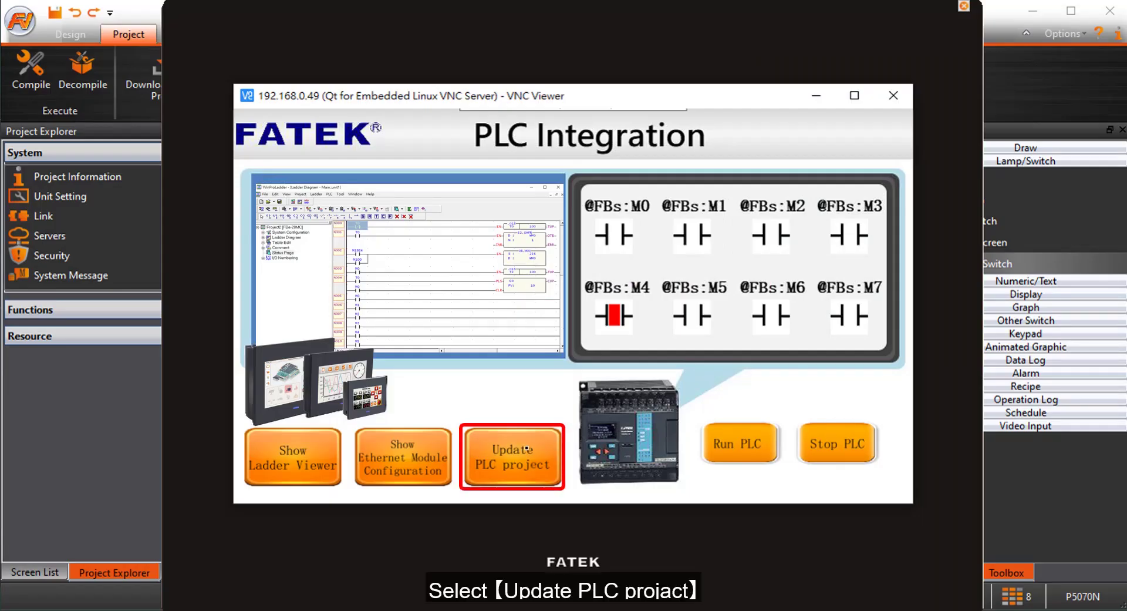
pyautogui.click(527, 450)
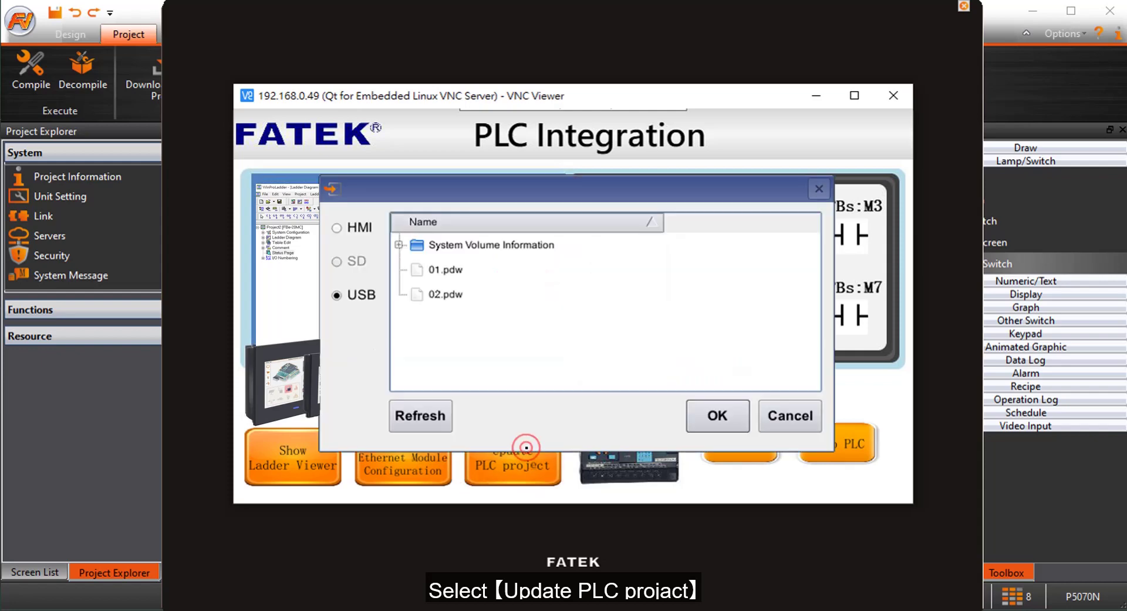
pyautogui.click(432, 297)
pyautogui.click(712, 415)
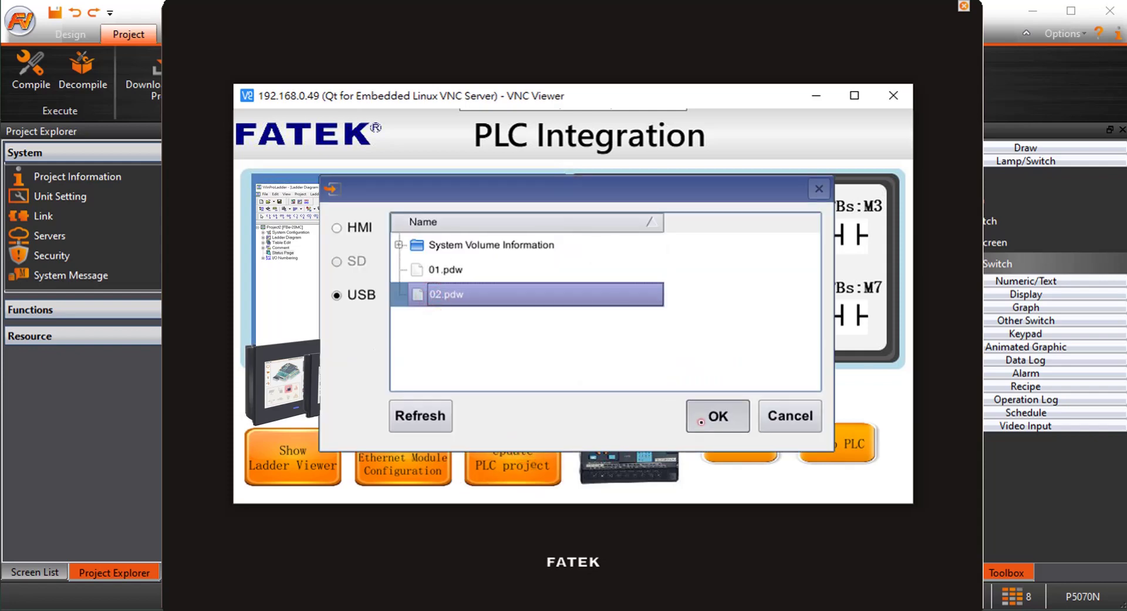
pyautogui.click(590, 332)
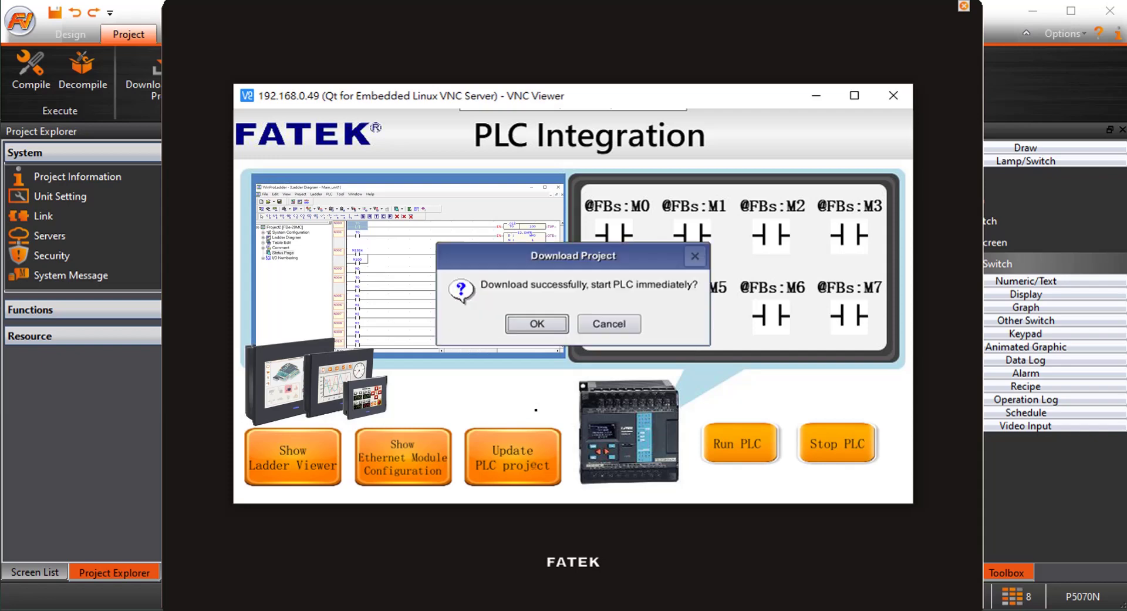
pyautogui.click(536, 323)
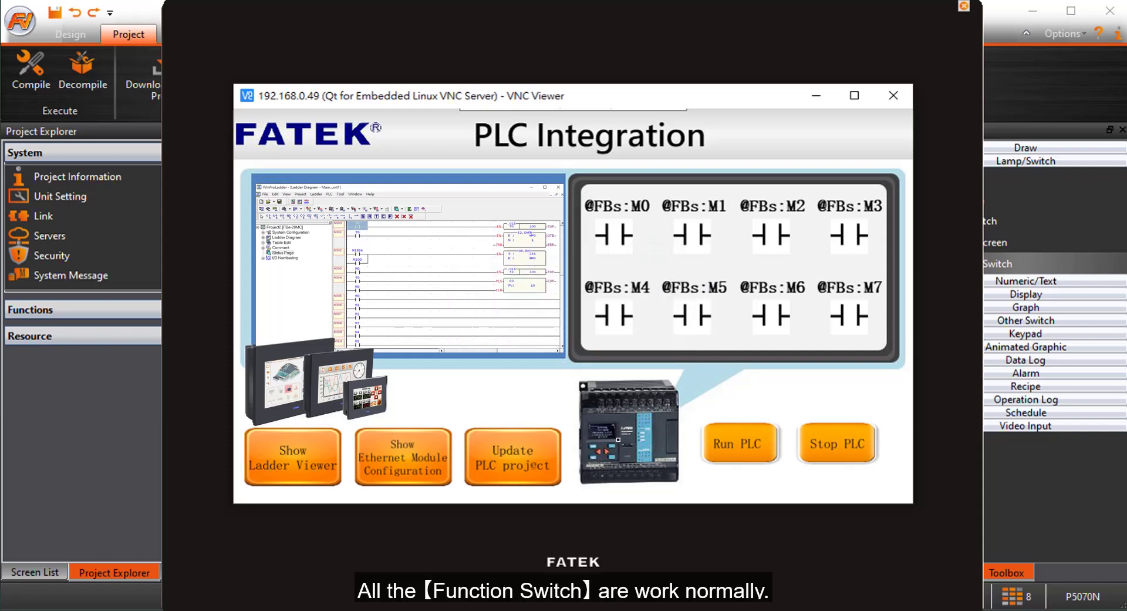